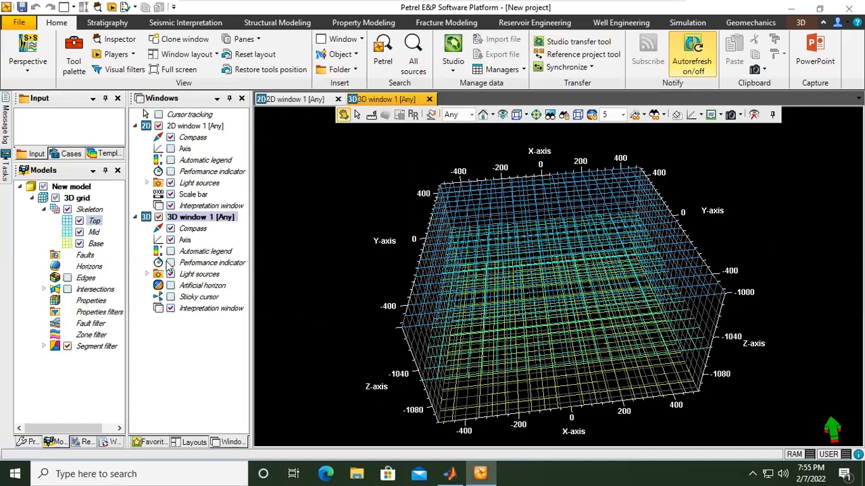
# Turn on the axis display in 2D window 1, then return to 3D window 1
pyautogui.click(280, 101)
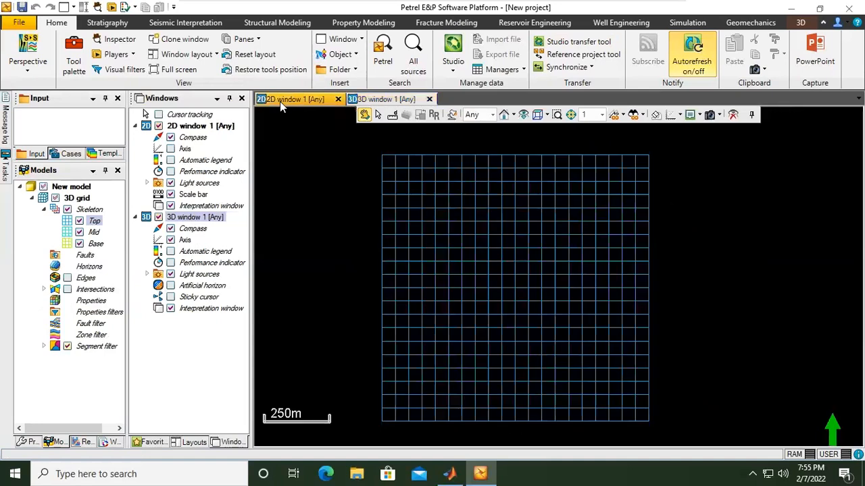
pyautogui.click(171, 148)
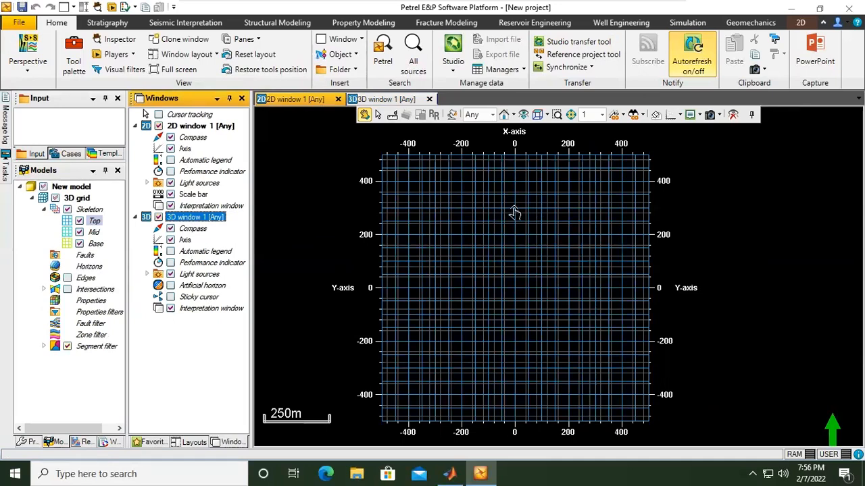
pyautogui.scroll(3, 514, 226)
pyautogui.scroll(-2, 513, 225)
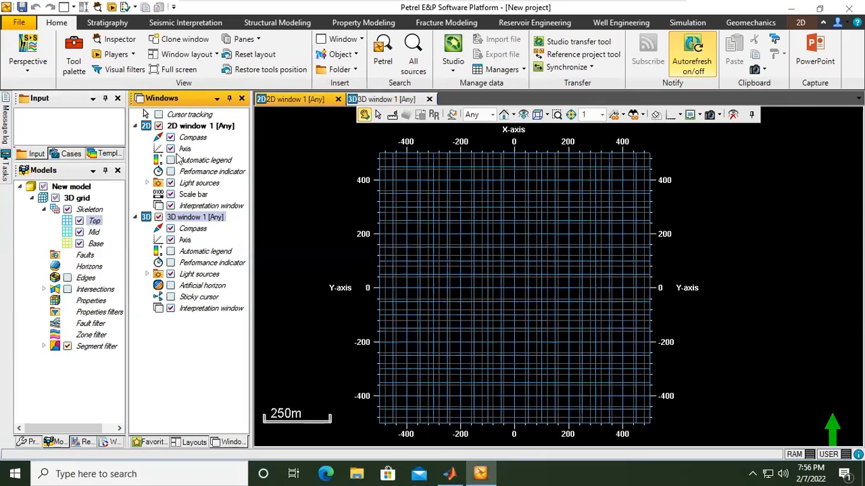
pyautogui.click(380, 99)
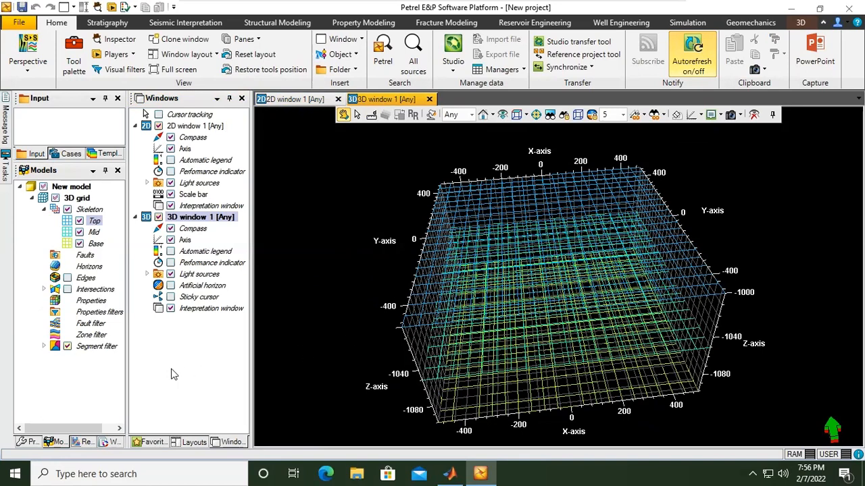
# Open the Make horizons process from the Corner point gridding group for the new model's 3D grid
pyautogui.click(31, 442)
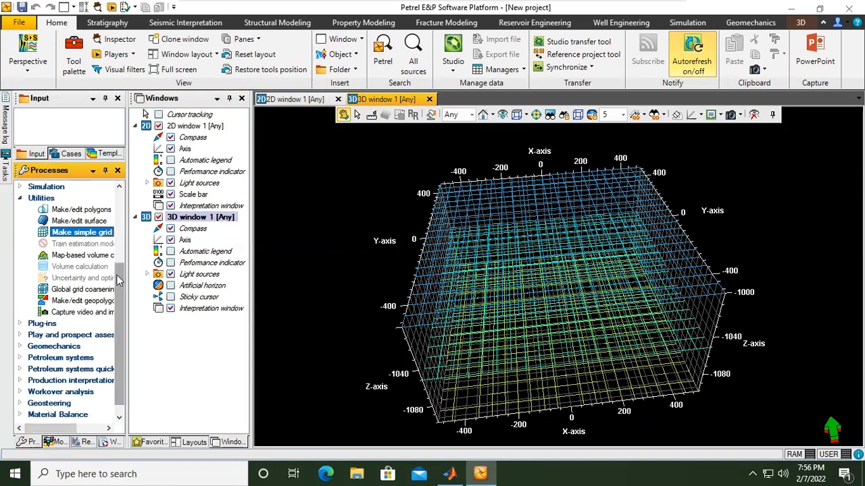
pyautogui.moveTo(119, 292); pyautogui.dragTo(115, 201)
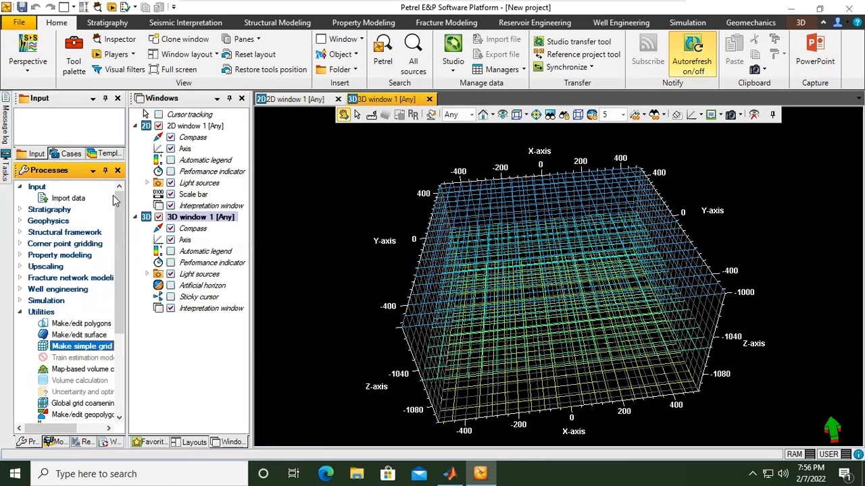
pyautogui.click(21, 244)
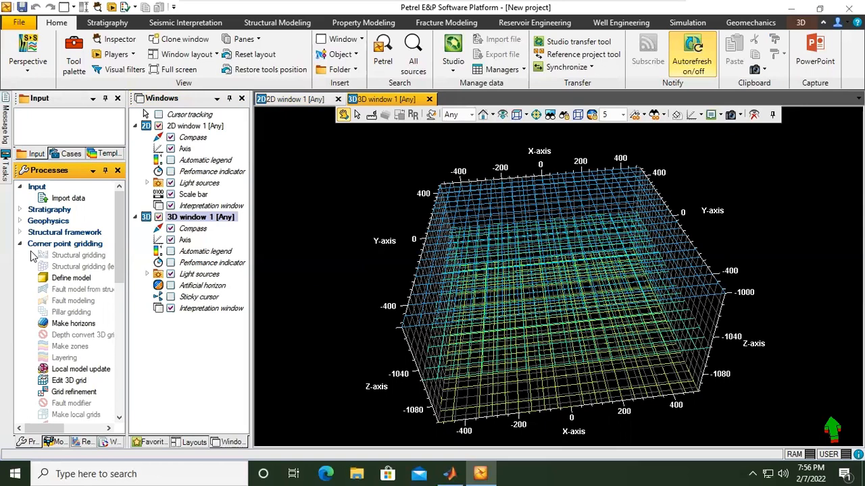
pyautogui.scroll(-2, 119, 280)
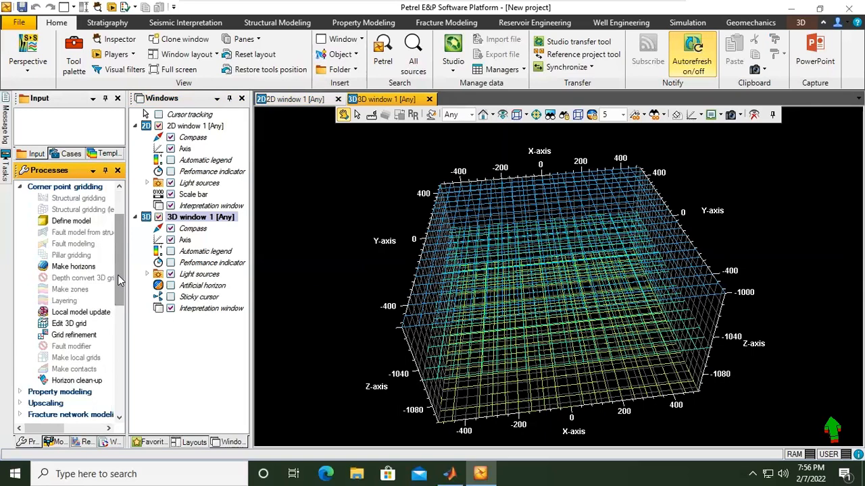
pyautogui.scroll(2, 119, 280)
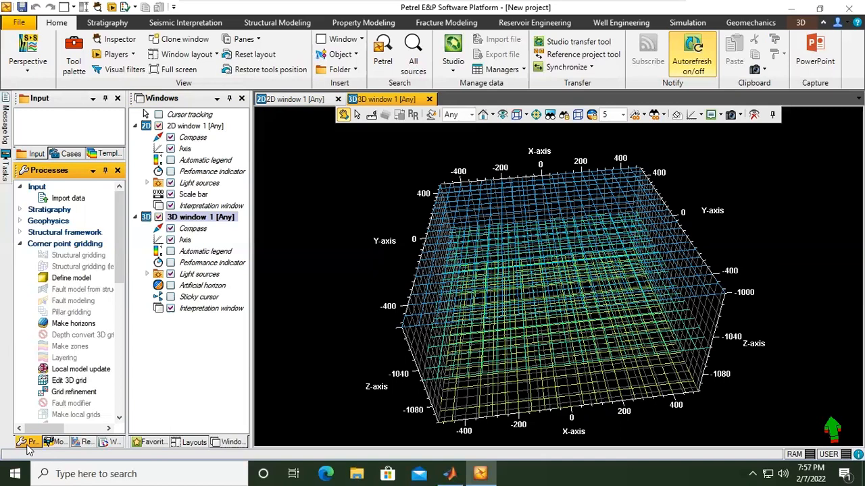
pyautogui.click(56, 443)
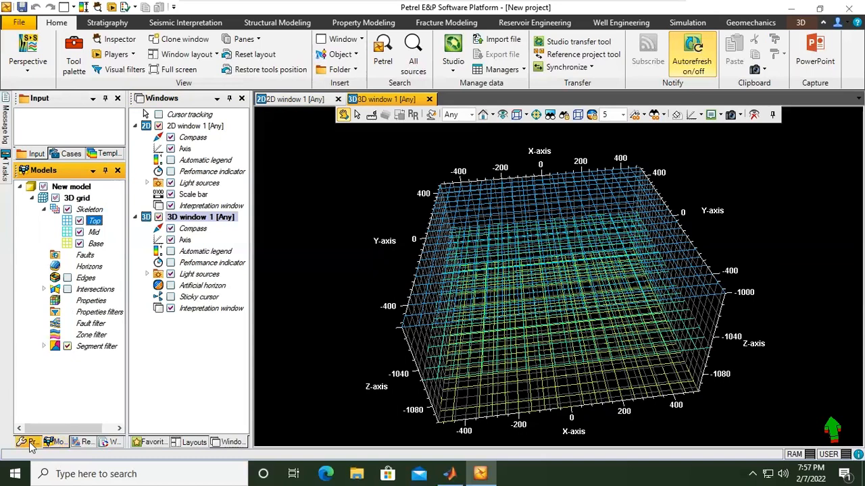
pyautogui.click(30, 443)
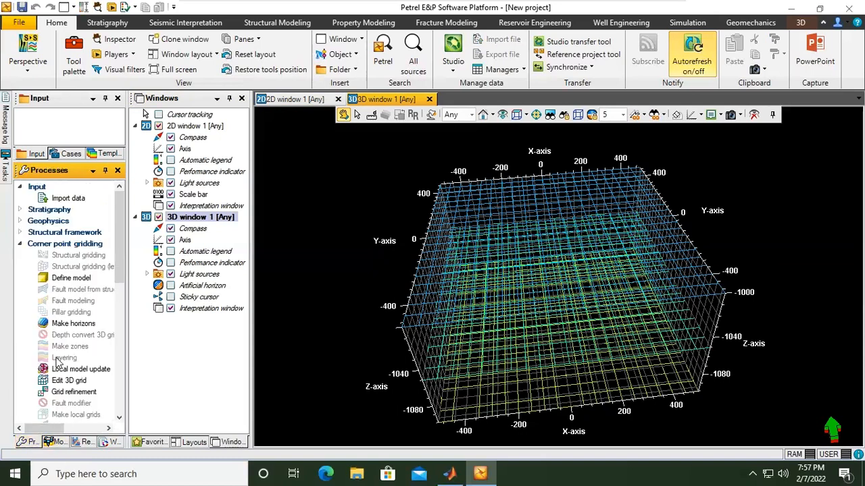
pyautogui.doubleClick(74, 323)
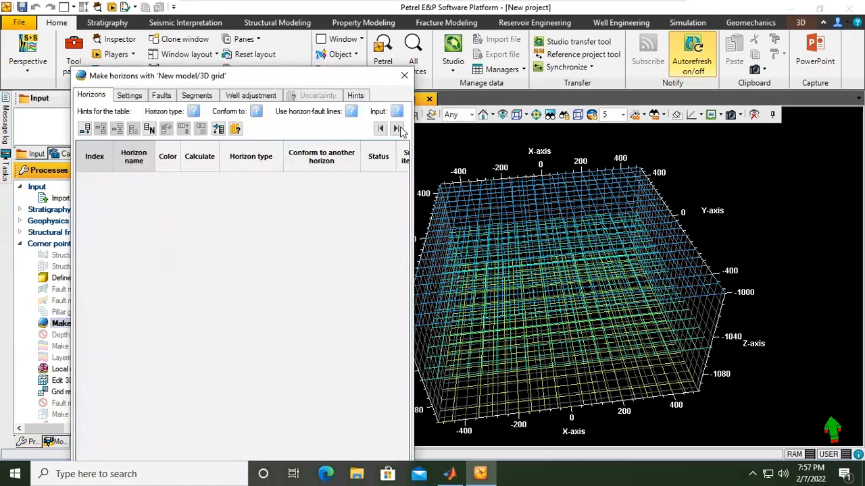
pyautogui.moveTo(300, 79); pyautogui.dragTo(456, 46)
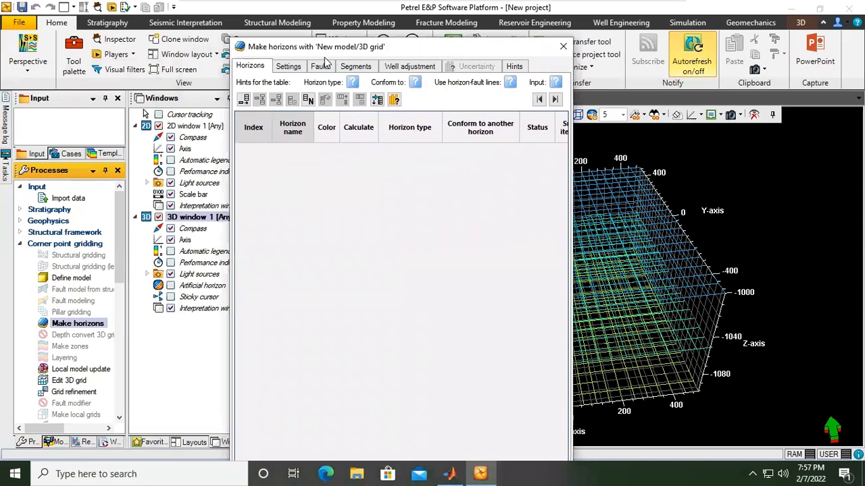
pyautogui.moveTo(331, 49); pyautogui.dragTo(370, 43)
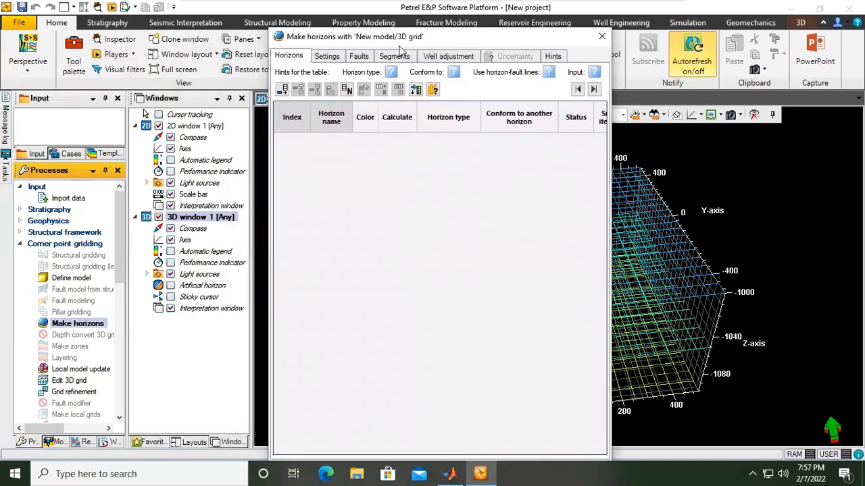
# Append two horizons to the Make horizons table and widen the dialog to show the input columns
pyautogui.click(287, 93)
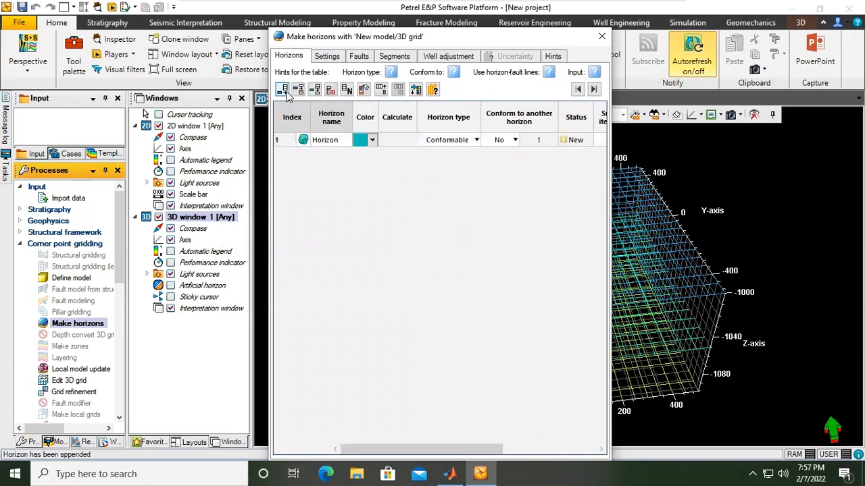
pyautogui.click(285, 92)
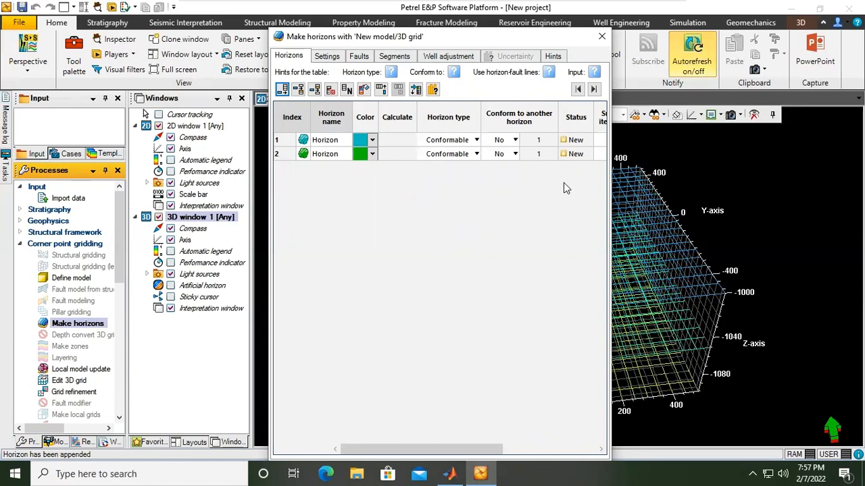
pyautogui.moveTo(607, 200); pyautogui.dragTo(820, 190)
pyautogui.moveTo(589, 43)
pyautogui.mouseDown()
pyautogui.moveTo(531, 29)
pyautogui.moveTo(539, 20)
pyautogui.moveTo(545, 30)
pyautogui.moveTo(586, 28)
pyautogui.mouseUp()
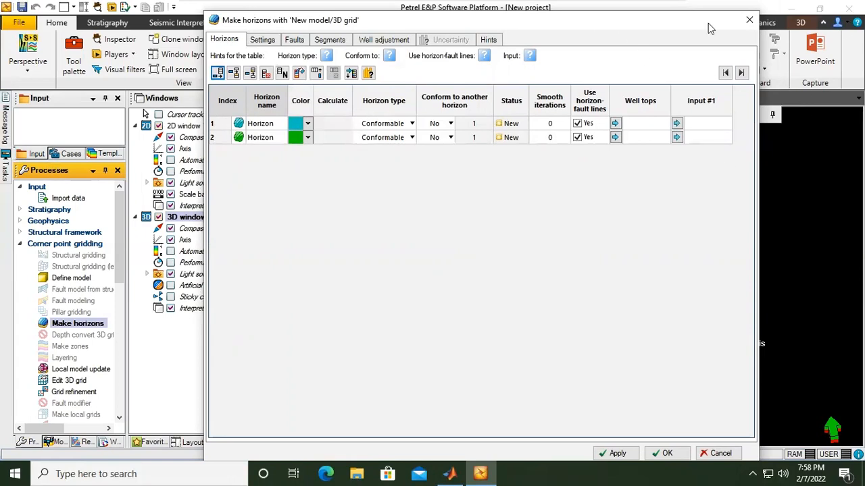
pyautogui.moveTo(707, 29); pyautogui.dragTo(781, 37)
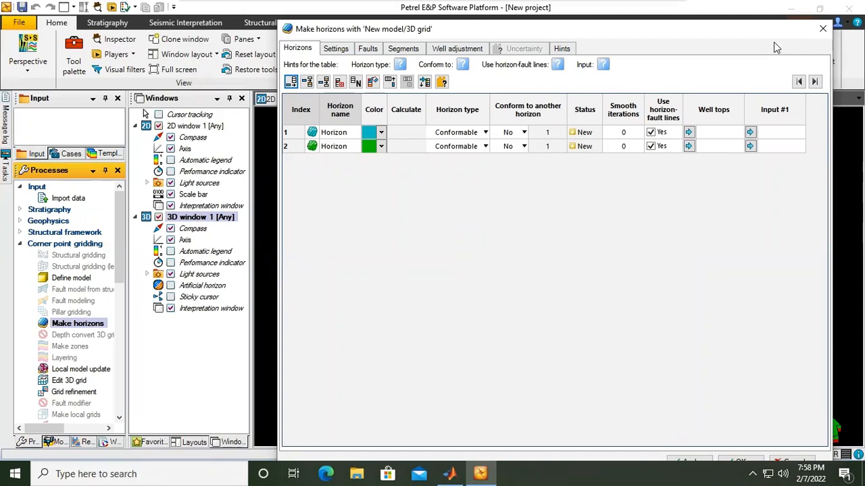
# Convert the Top skeleton grid of the 3D grid to a surface
pyautogui.click(55, 444)
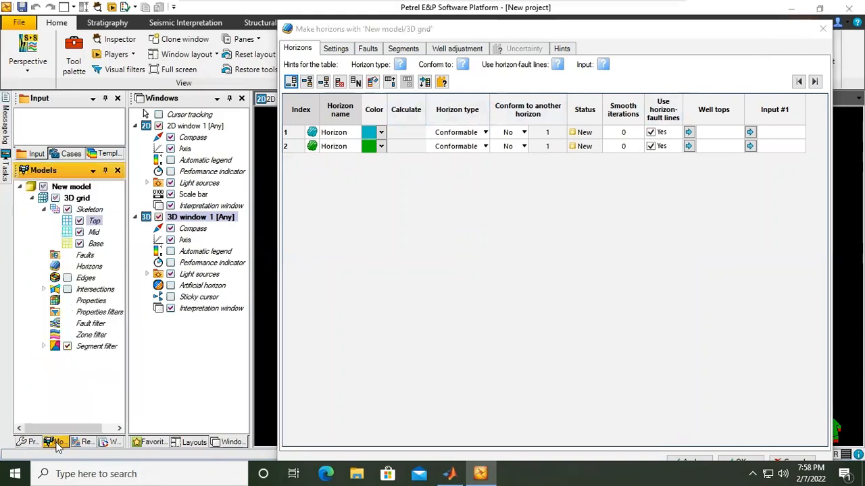
pyautogui.click(47, 227)
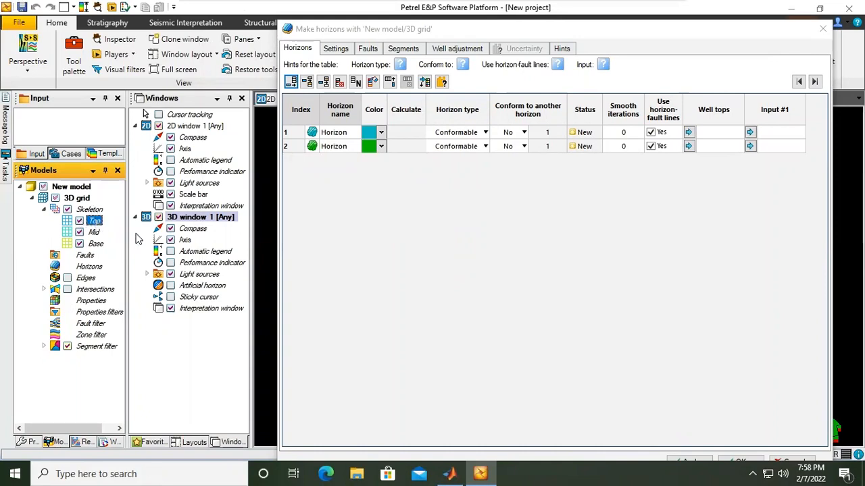
pyautogui.rightClick(98, 224)
pyautogui.click(703, 190)
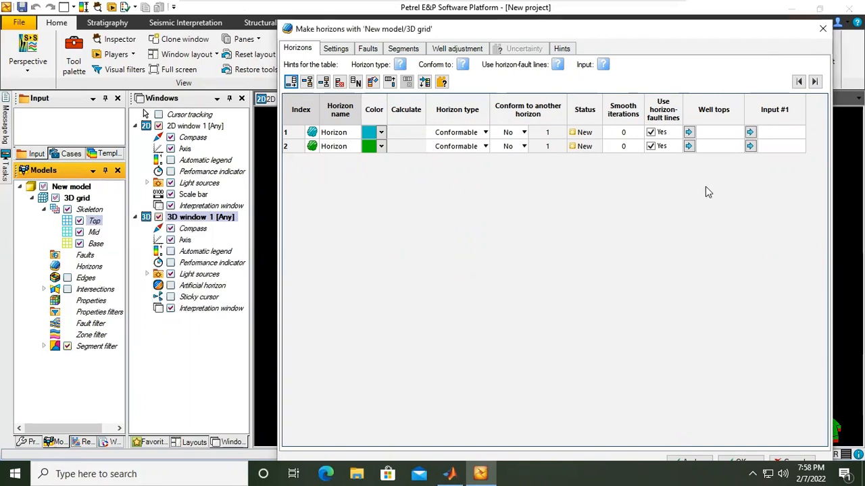
pyautogui.click(775, 133)
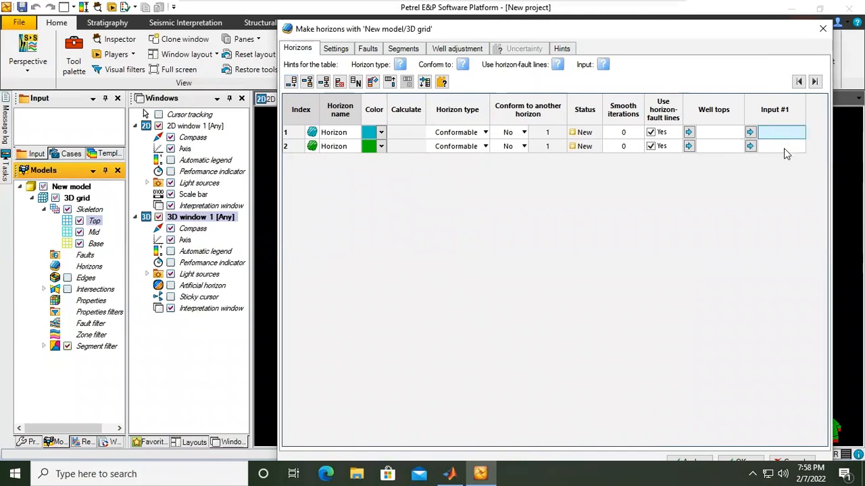
pyautogui.click(95, 223)
pyautogui.rightClick(95, 223)
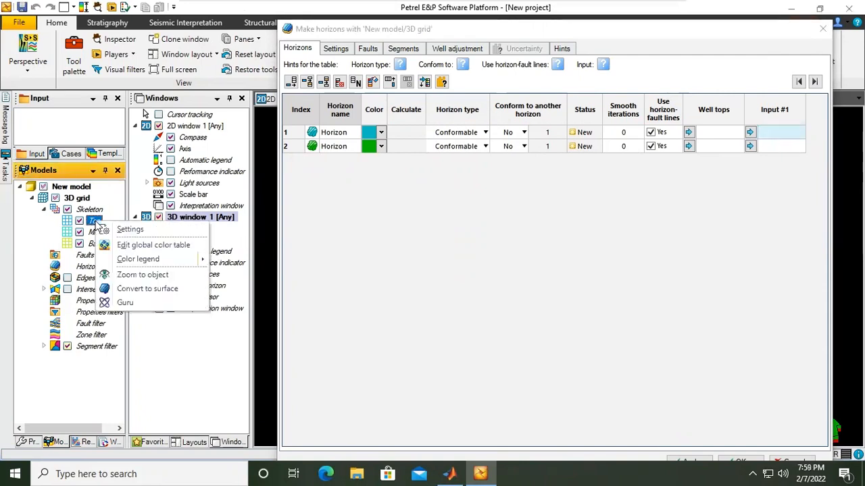
pyautogui.click(142, 289)
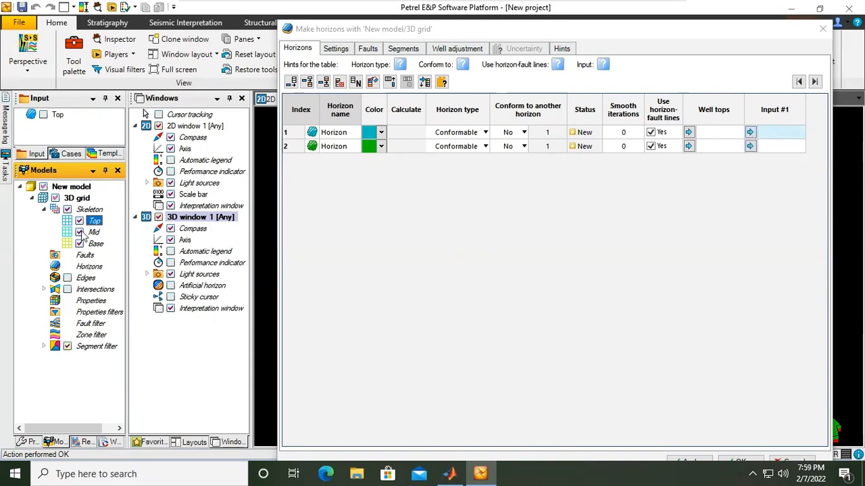
# Try to assign the Top skeleton grid as Input #1 of the first horizon, converting it to a surface a second time
pyautogui.click(750, 133)
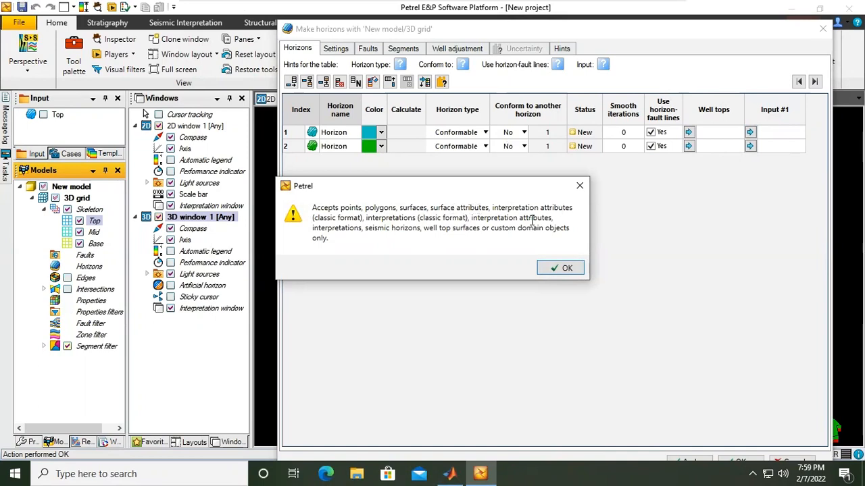
pyautogui.click(563, 268)
pyautogui.click(771, 136)
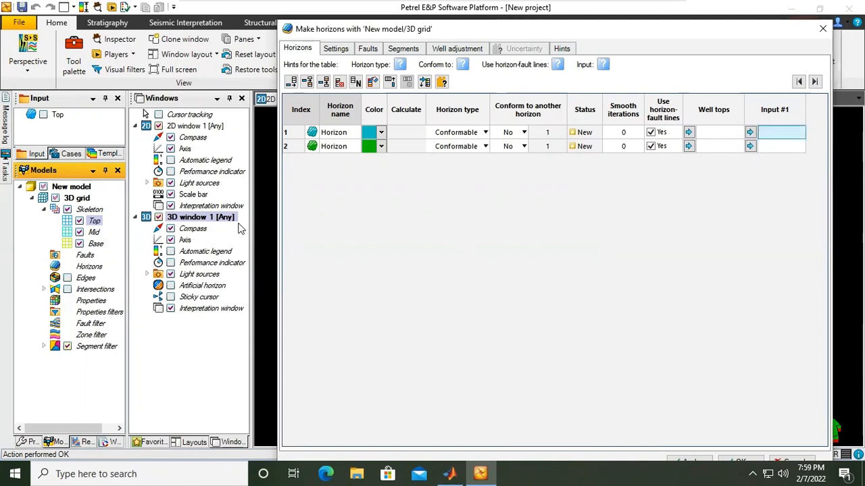
pyautogui.rightClick(95, 221)
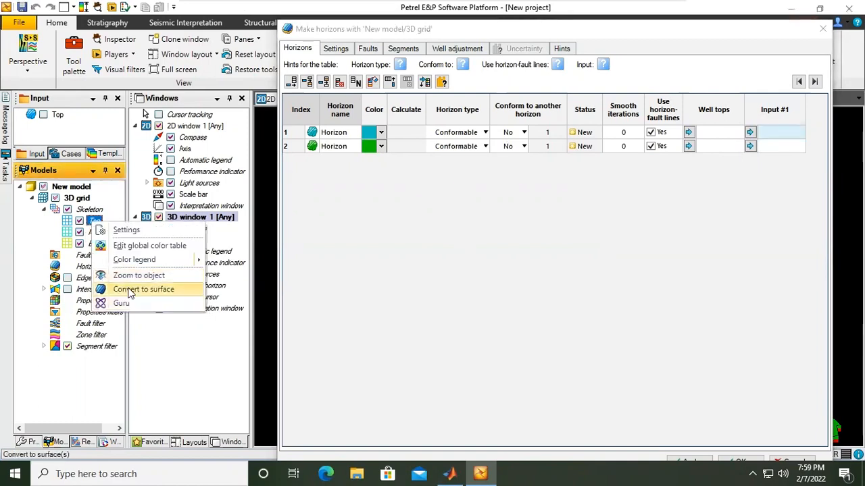
pyautogui.click(130, 291)
pyautogui.click(751, 133)
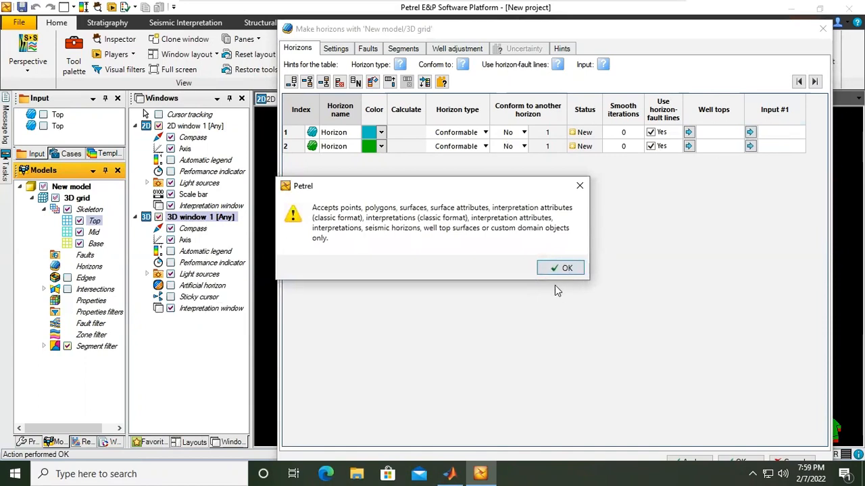
pyautogui.click(564, 269)
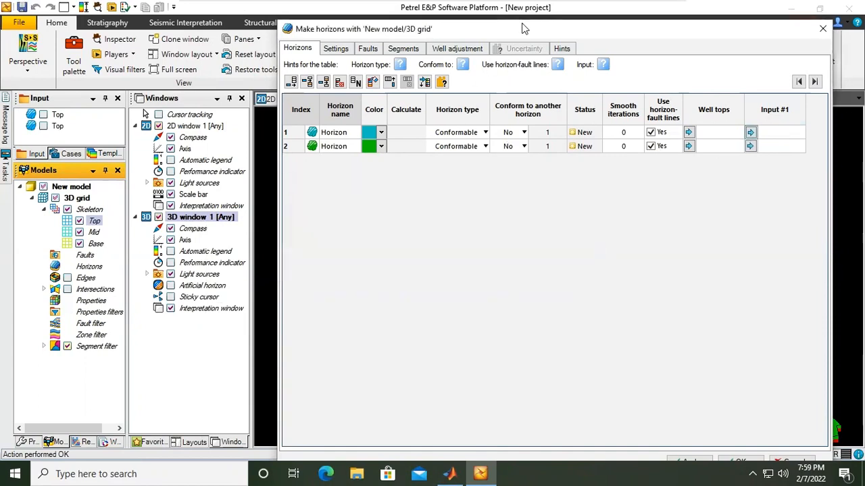
# Convert the whole Skeleton folder of the 3D grid to surfaces
pyautogui.rightClick(95, 219)
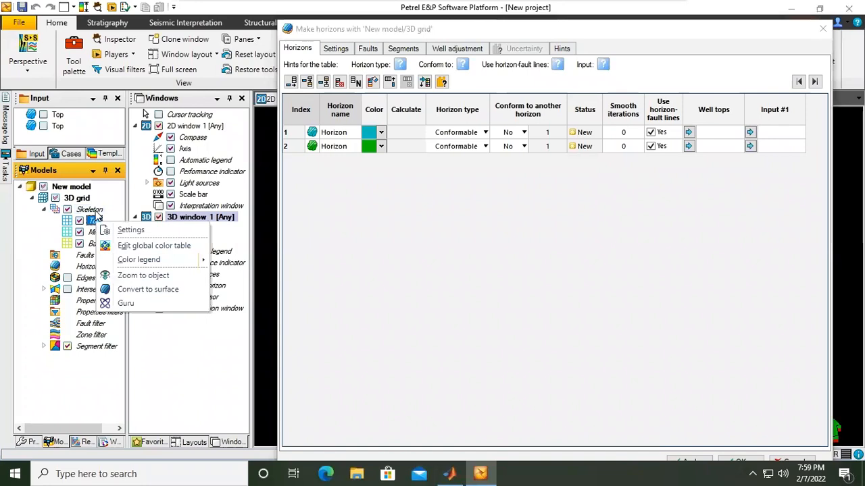
pyautogui.click(95, 211)
pyautogui.rightClick(96, 214)
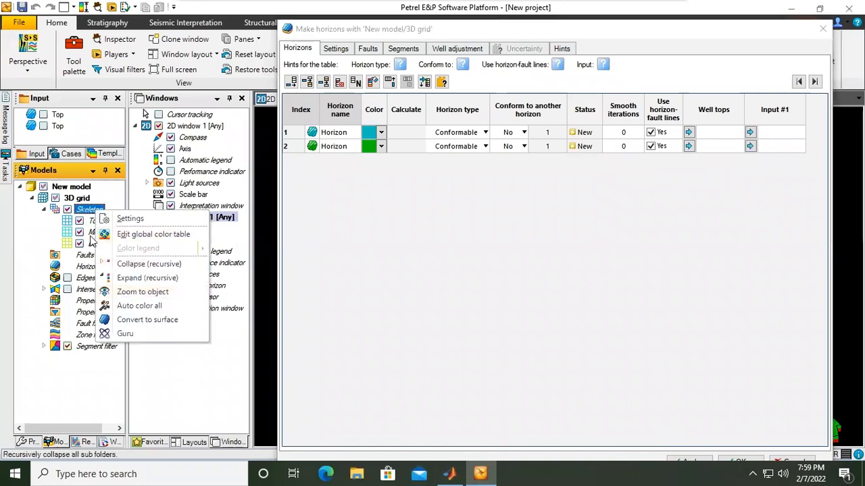
pyautogui.click(87, 215)
pyautogui.rightClick(88, 215)
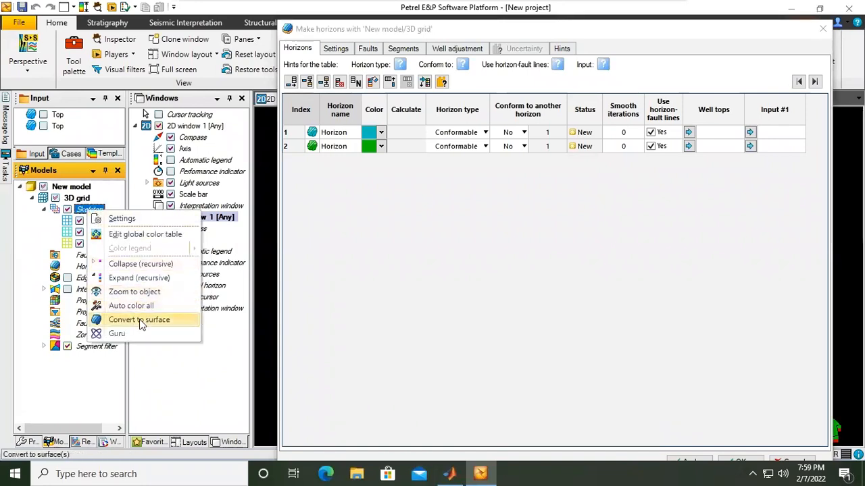
pyautogui.click(157, 319)
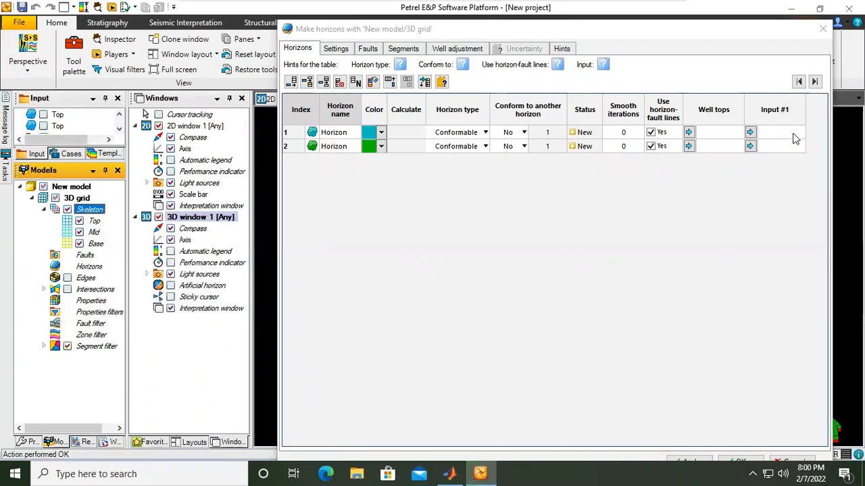
# Try to assign the Skeleton folder of the 3D grid as Input #1 of the first horizon
pyautogui.click(751, 132)
pyautogui.click(560, 268)
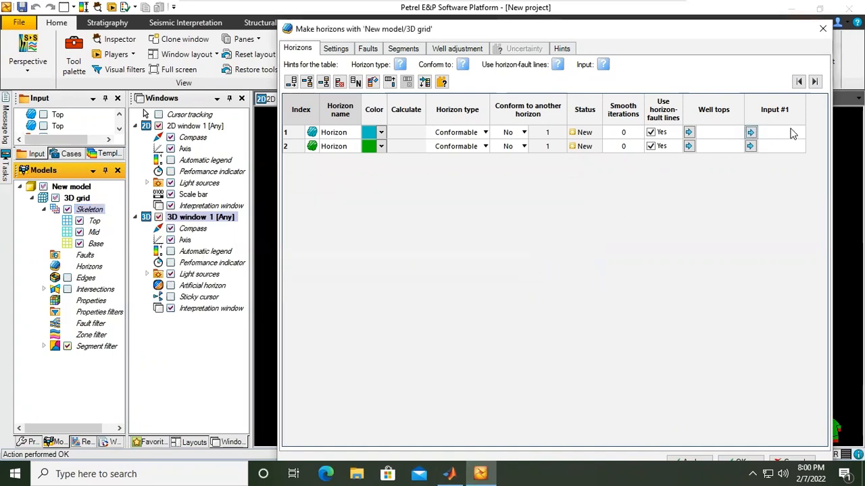
pyautogui.click(751, 132)
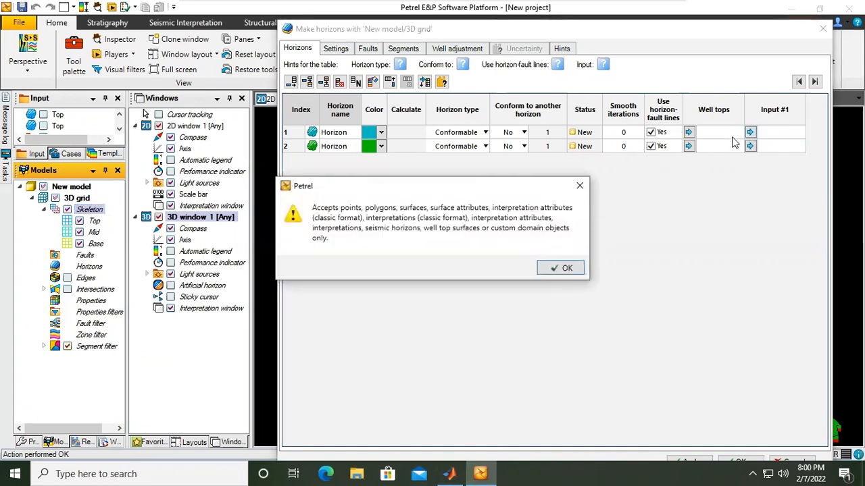
pyautogui.click(579, 186)
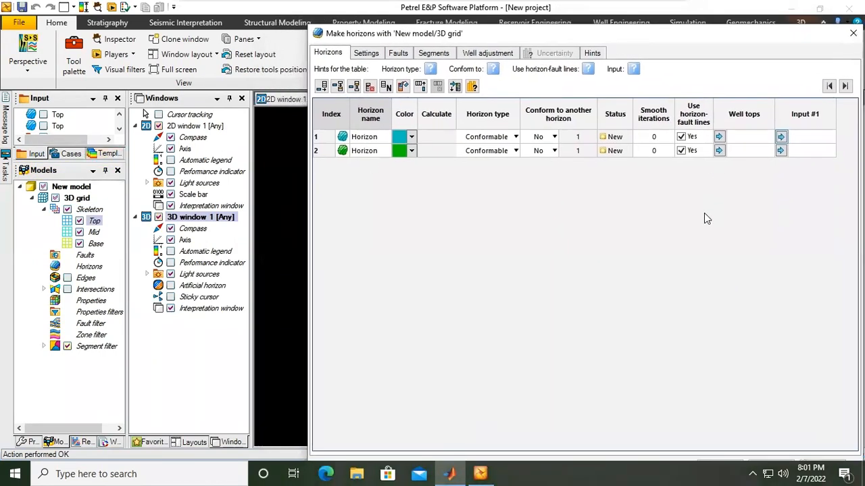
# Widen and heighten the Input pane so the full list of converted surfaces is readable beside the Make horizons dialog
pyautogui.moveTo(610, 43); pyautogui.dragTo(595, 38)
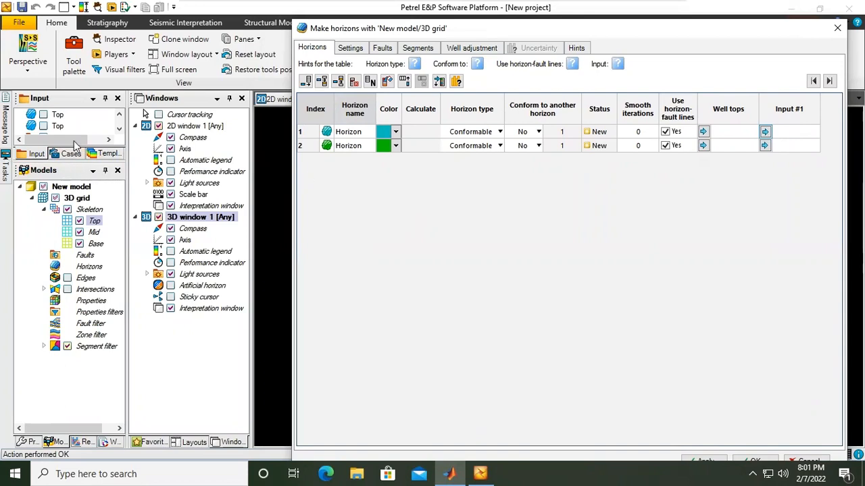
pyautogui.click(50, 139)
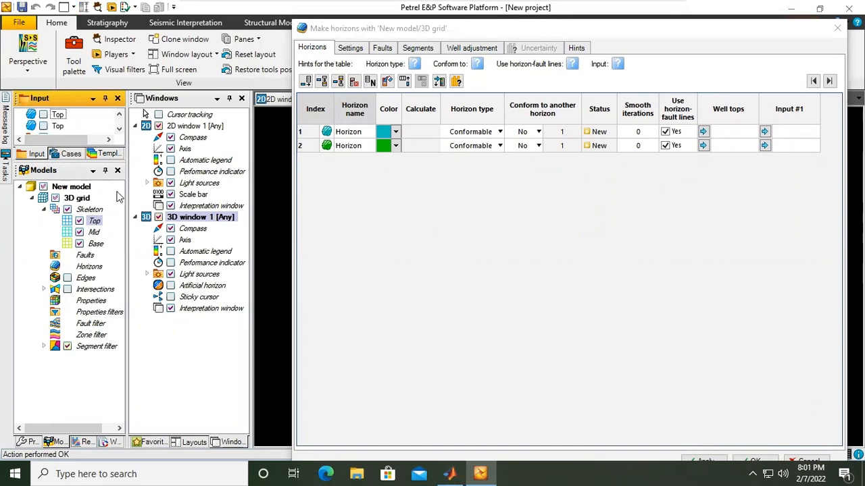
pyautogui.moveTo(252, 172); pyautogui.dragTo(291, 172)
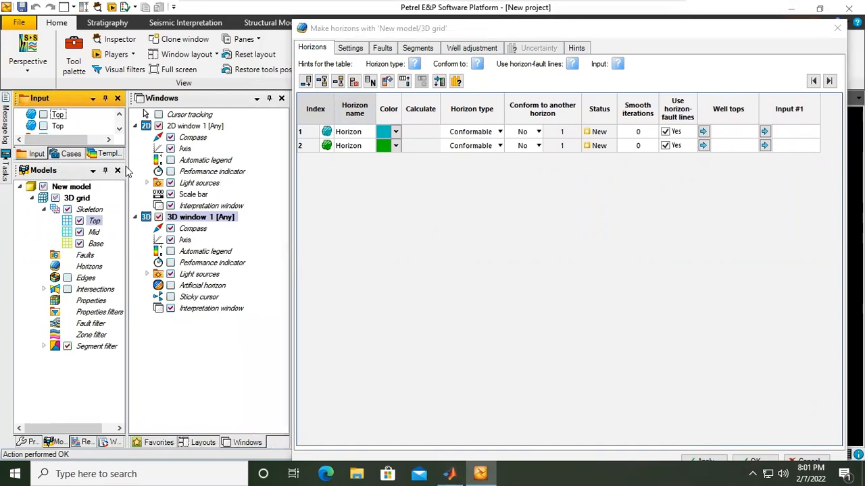
pyautogui.moveTo(127, 165); pyautogui.dragTo(177, 165)
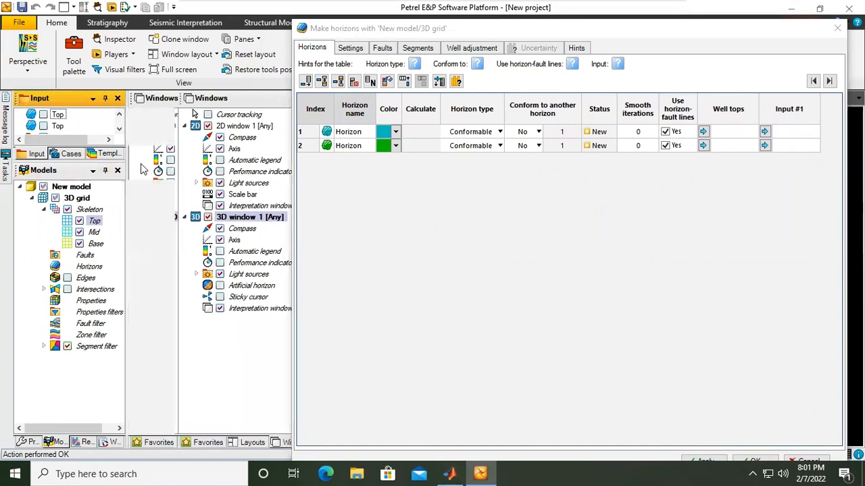
pyautogui.click(39, 155)
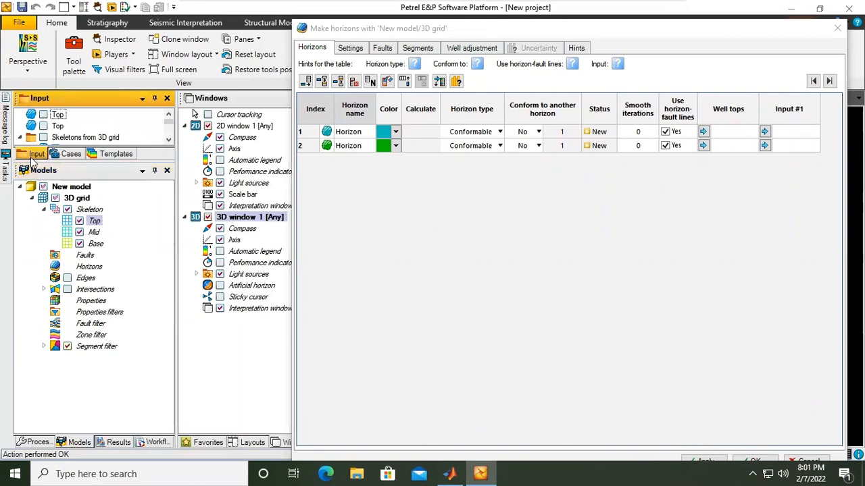
pyautogui.moveTo(147, 169); pyautogui.dragTo(143, 292)
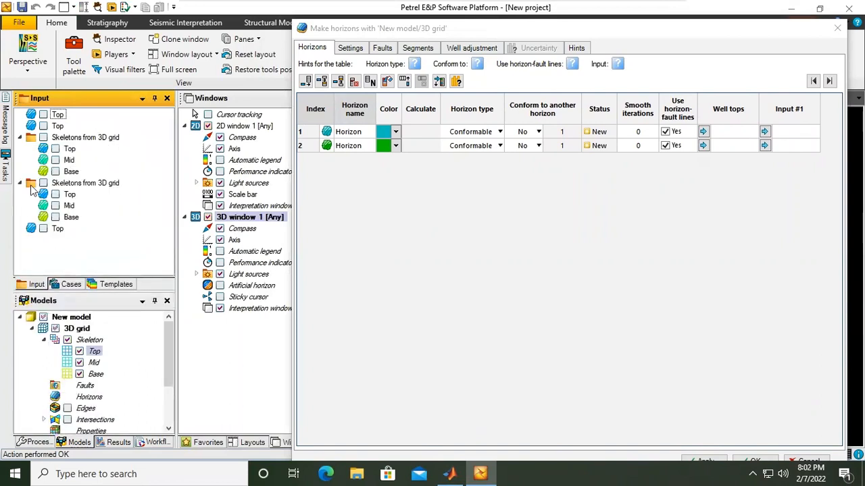
# Delete the two standalone Top surfaces listed above the skeleton folders in the input data
pyautogui.rightClick(58, 116)
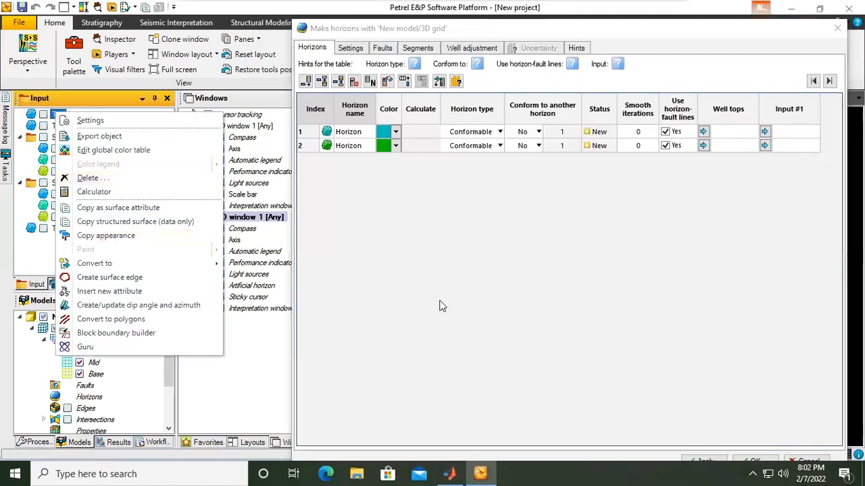
pyautogui.click(92, 179)
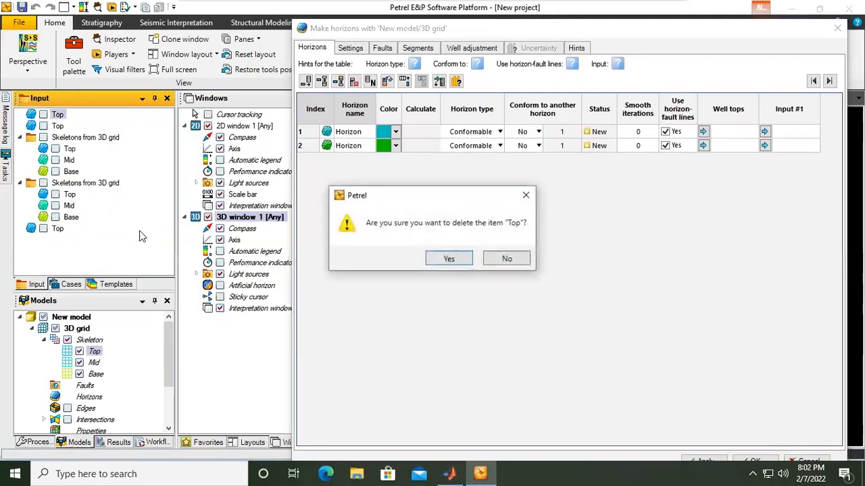
pyautogui.click(444, 258)
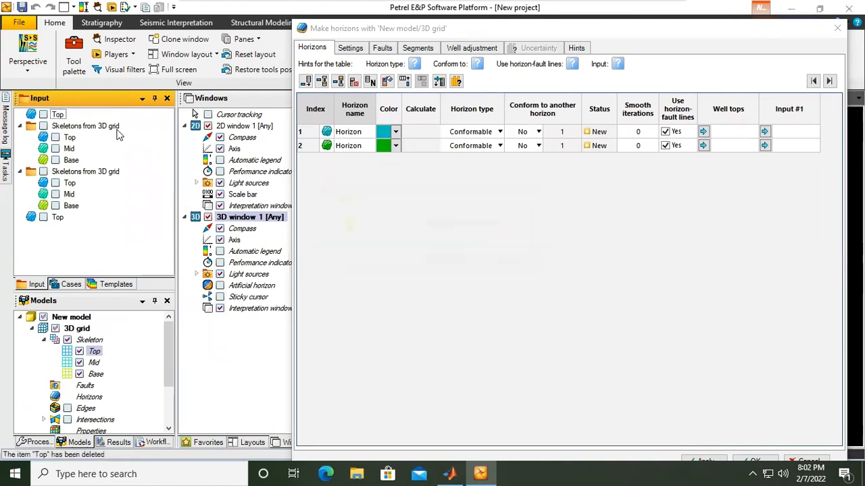
pyautogui.rightClick(58, 119)
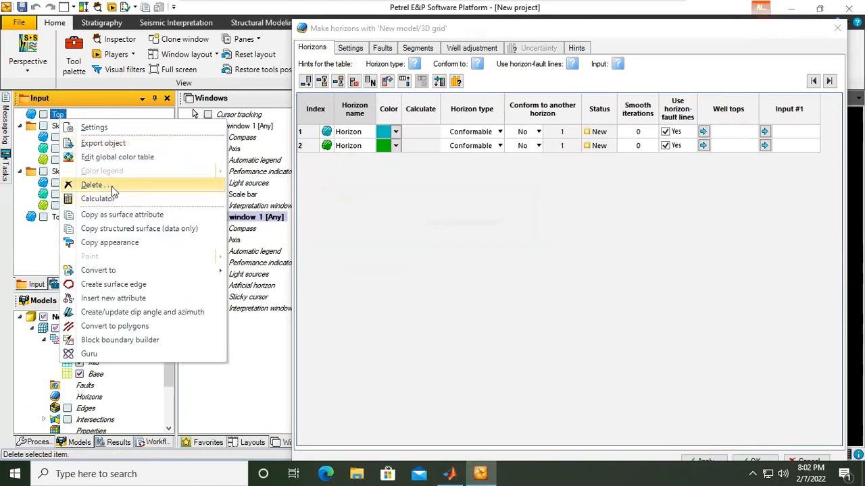
pyautogui.click(95, 183)
pyautogui.click(446, 259)
# Delete the contents of the first "Skeletons from 3D grid" folder and the emptied folder itself
pyautogui.click(82, 115)
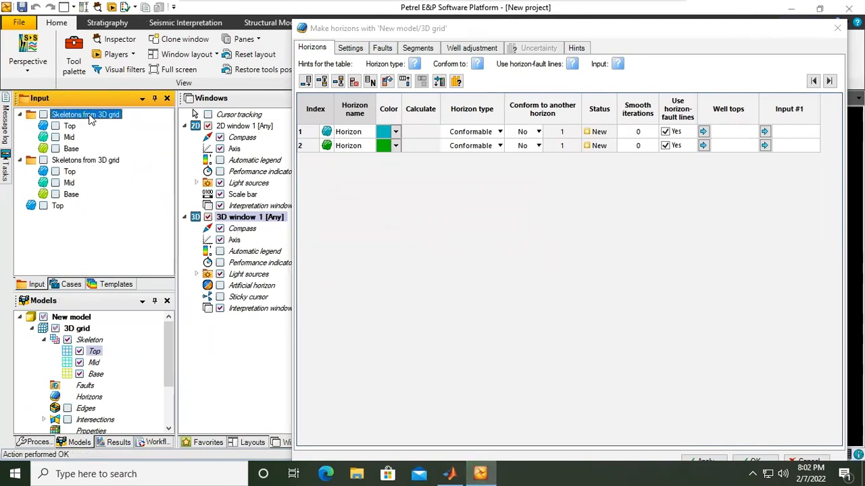
pyautogui.rightClick(90, 115)
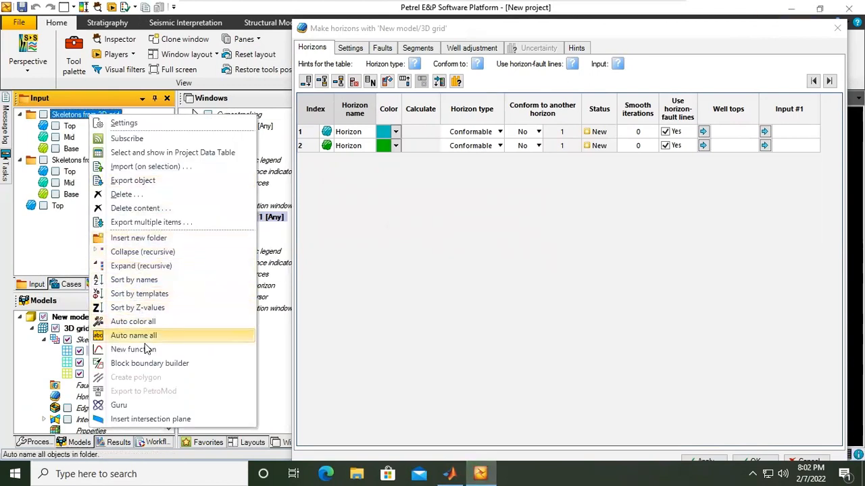
pyautogui.click(132, 206)
pyautogui.click(492, 260)
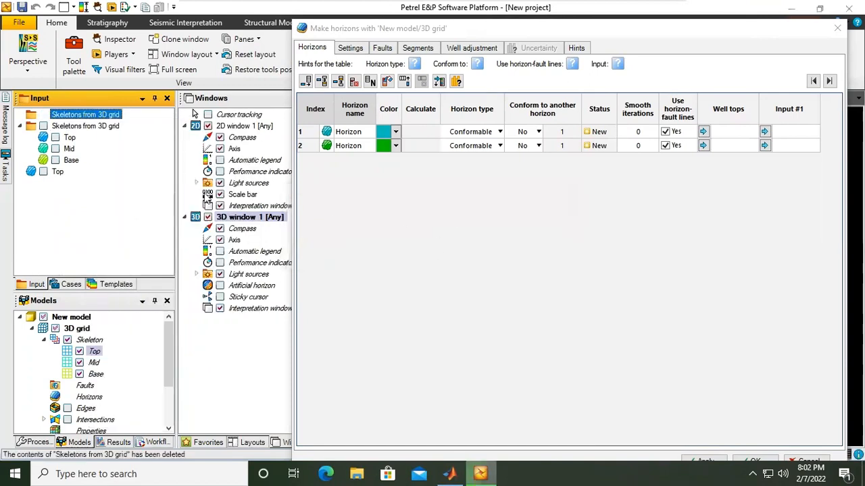
pyautogui.rightClick(101, 116)
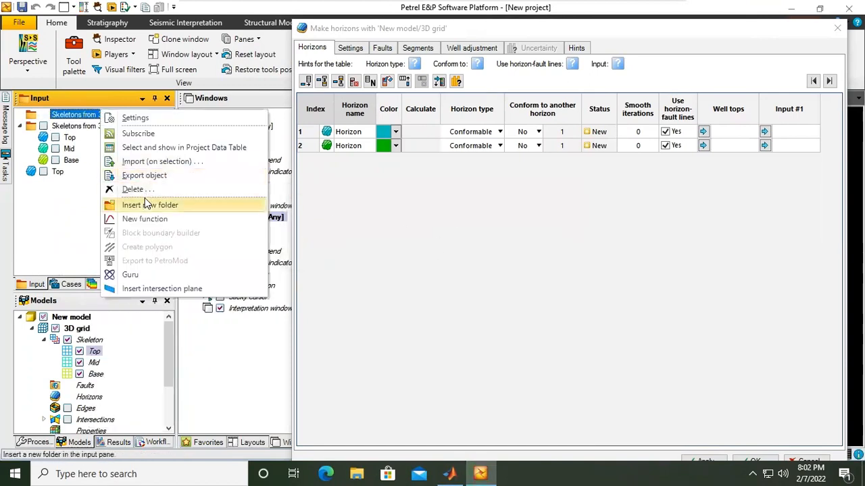
pyautogui.click(139, 190)
pyautogui.click(482, 259)
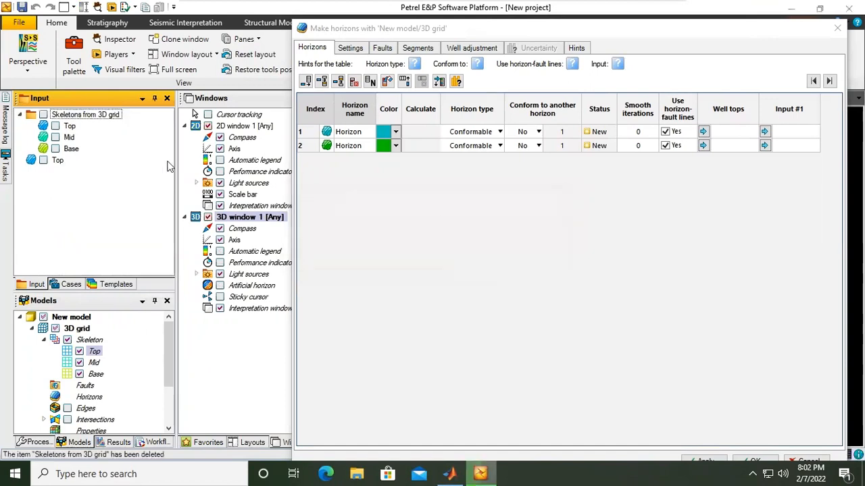
# Delete the remaining "Skeletons from 3D grid" folder and the last standalone Top surface from the input data
pyautogui.rightClick(80, 117)
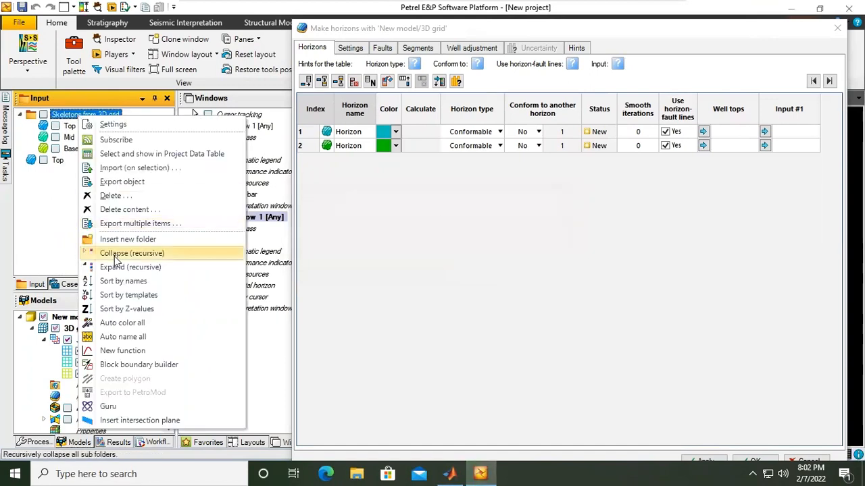
pyautogui.click(131, 196)
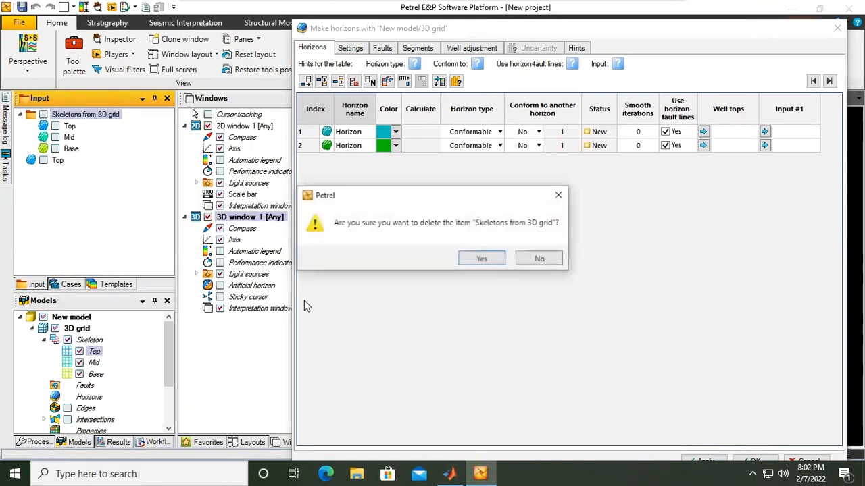
pyautogui.click(481, 258)
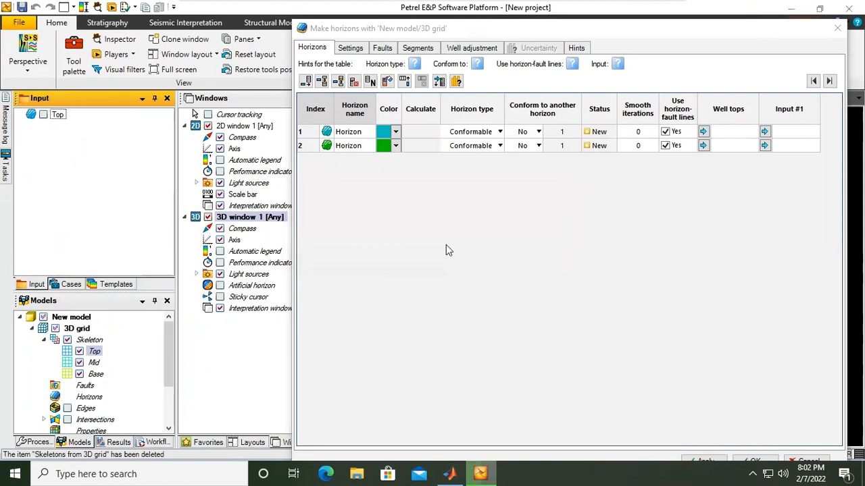
pyautogui.rightClick(59, 119)
pyautogui.click(81, 182)
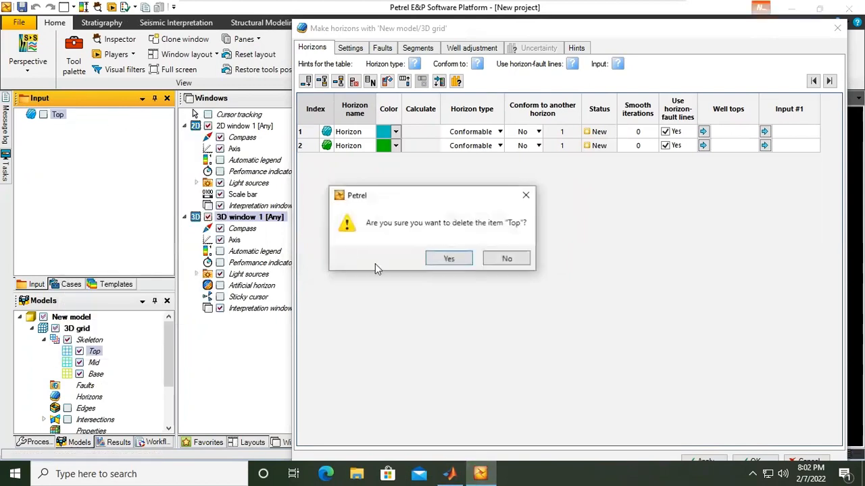
pyautogui.click(451, 259)
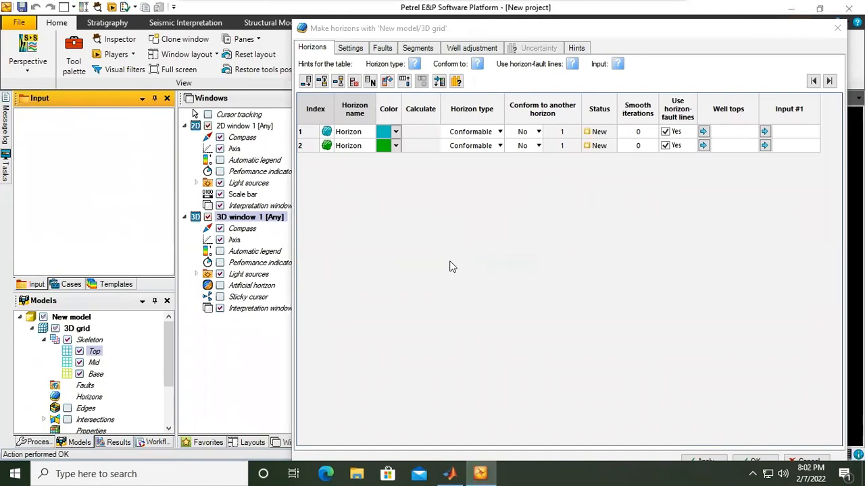
# Name the first horizon Top and the second horizon Base in the Make horizons table
pyautogui.moveTo(551, 28)
pyautogui.mouseDown()
pyautogui.moveTo(578, 42)
pyautogui.moveTo(566, 25)
pyautogui.moveTo(563, 35)
pyautogui.mouseUp()
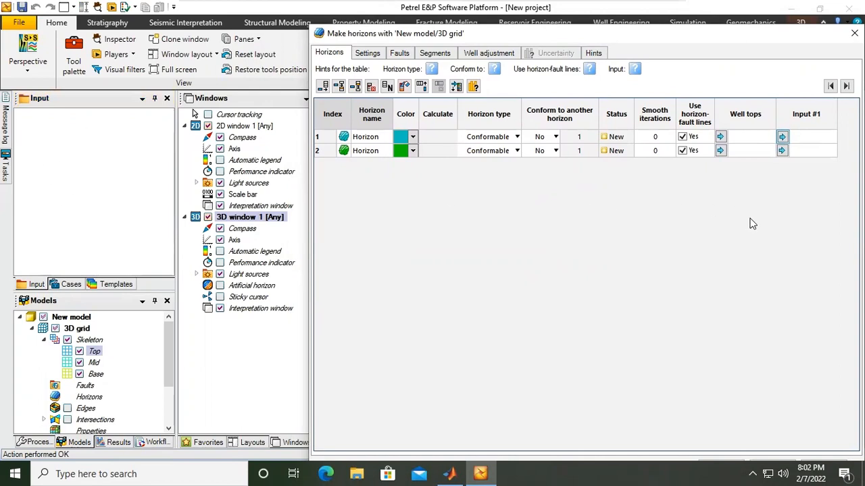
pyautogui.doubleClick(372, 138)
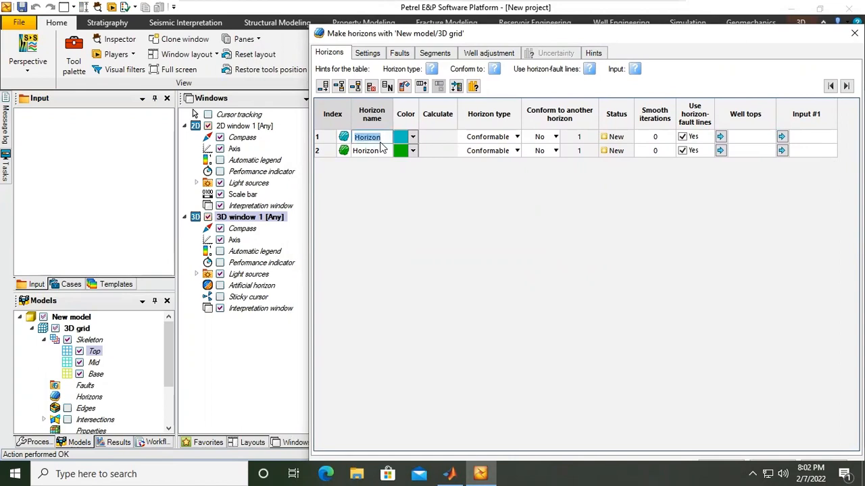
pyautogui.write('Top')
pyautogui.doubleClick(377, 151)
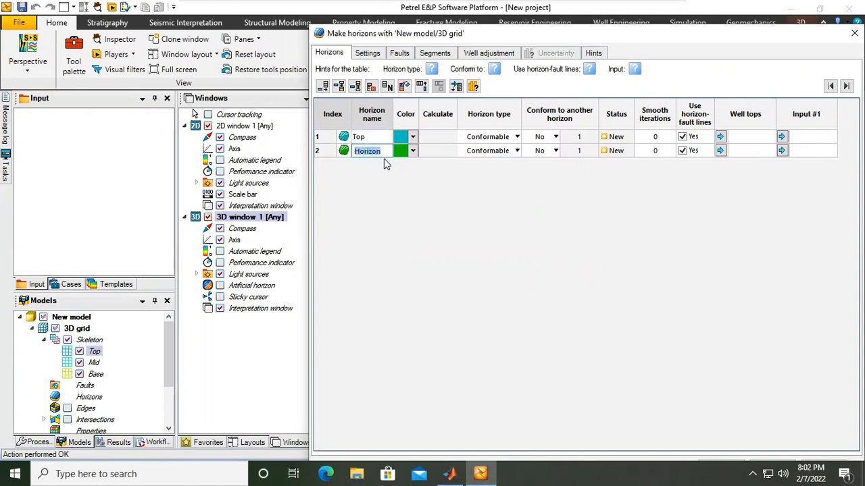
pyautogui.write('Base')
pyautogui.doubleClick(365, 138)
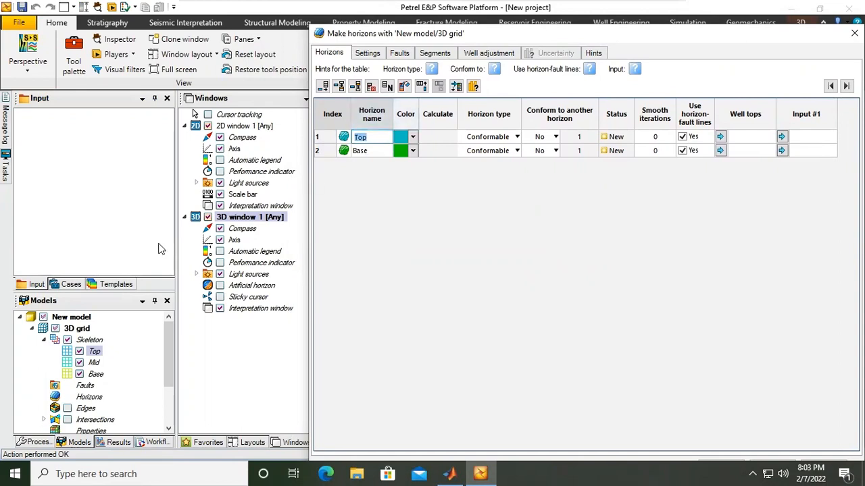
# Convert the 3D grid's Skeleton folder to surfaces to get a single fresh set in the input data
pyautogui.click(94, 342)
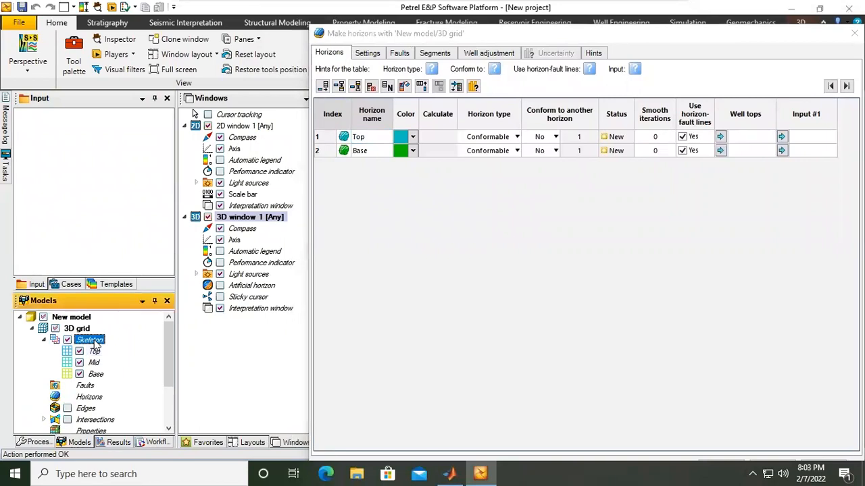
pyautogui.rightClick(95, 343)
pyautogui.click(145, 433)
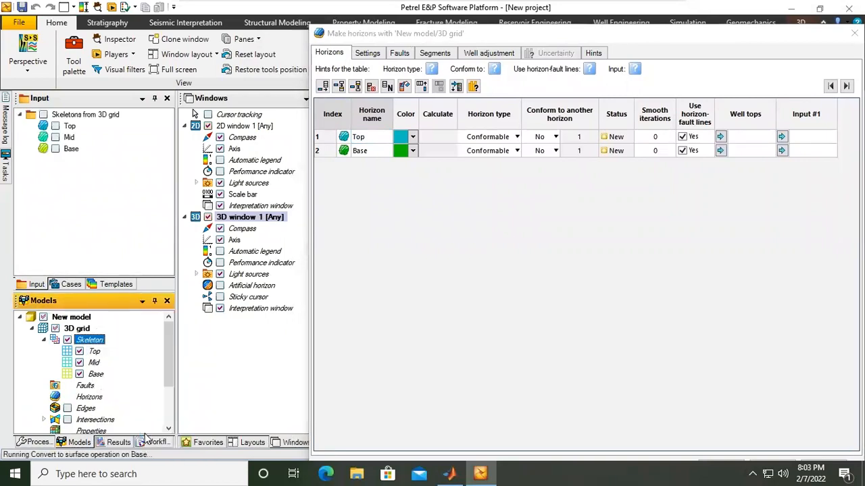
# Display the converted Top surface and assign it as Input #1 of the Top horizon
pyautogui.moveTo(641, 38); pyautogui.dragTo(573, 32)
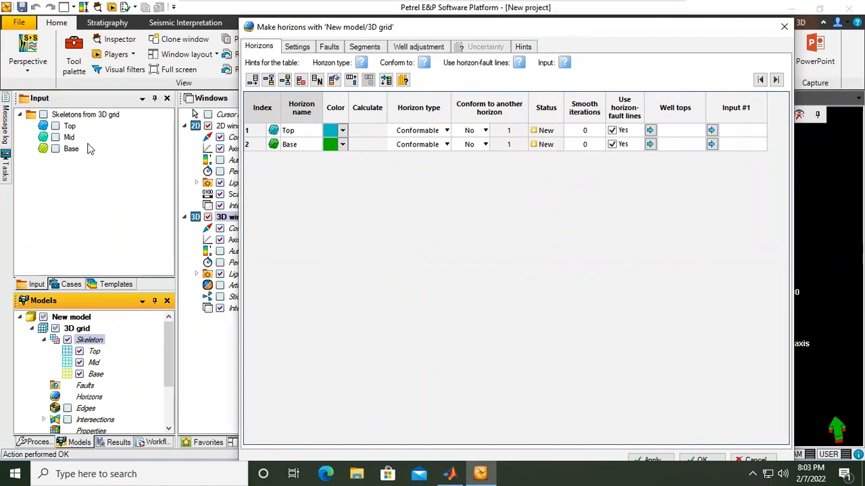
pyautogui.click(737, 130)
pyautogui.click(712, 131)
pyautogui.click(580, 185)
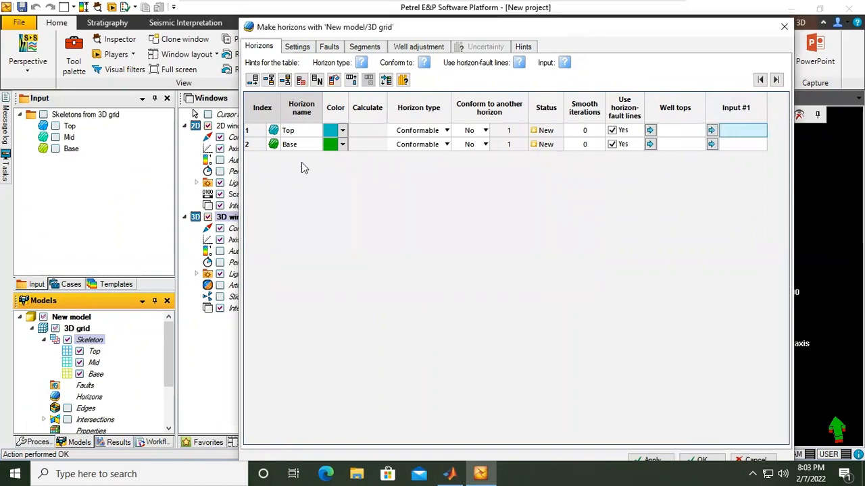
pyautogui.click(55, 126)
pyautogui.click(71, 127)
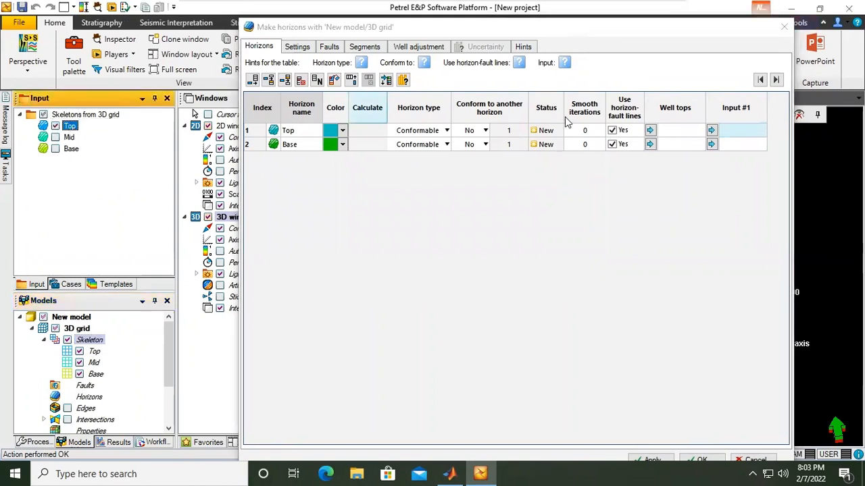
pyautogui.click(712, 131)
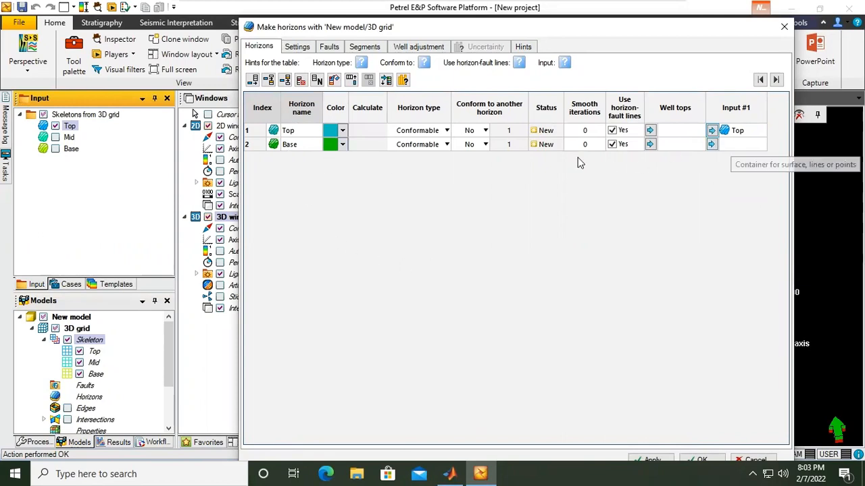
# Display the converted Base surface and assign it as Input #1 of the Base horizon
pyautogui.click(67, 149)
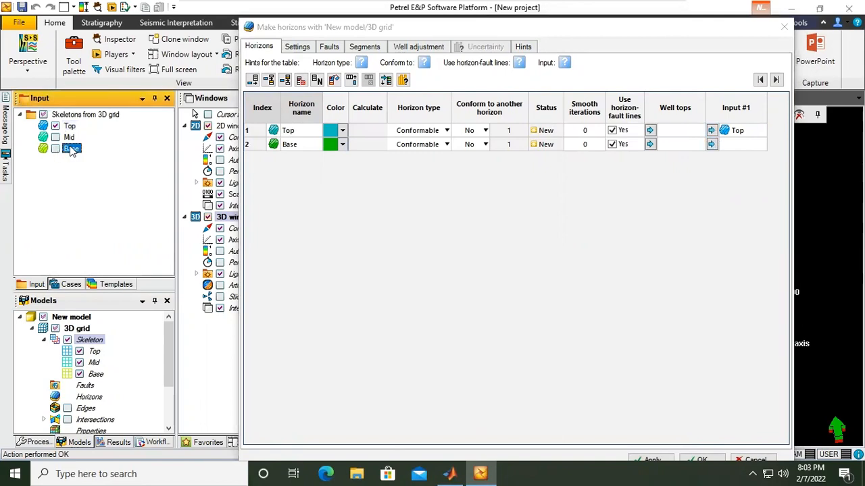
pyautogui.click(56, 149)
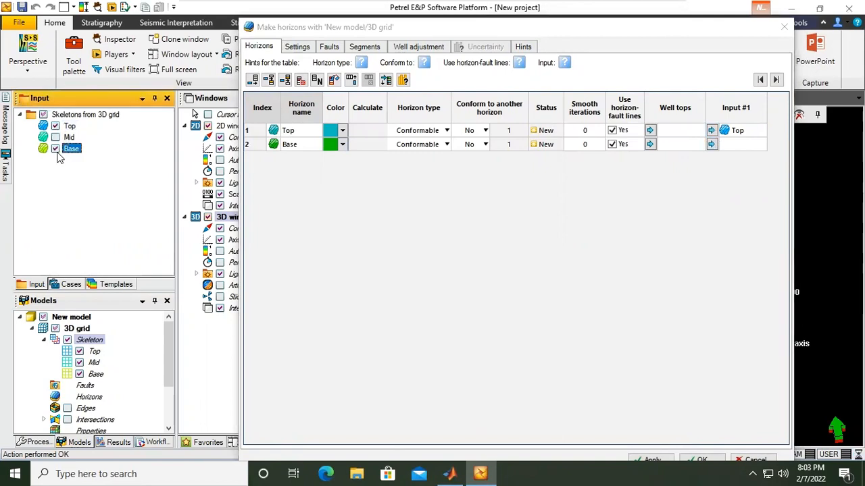
pyautogui.rightClick(69, 152)
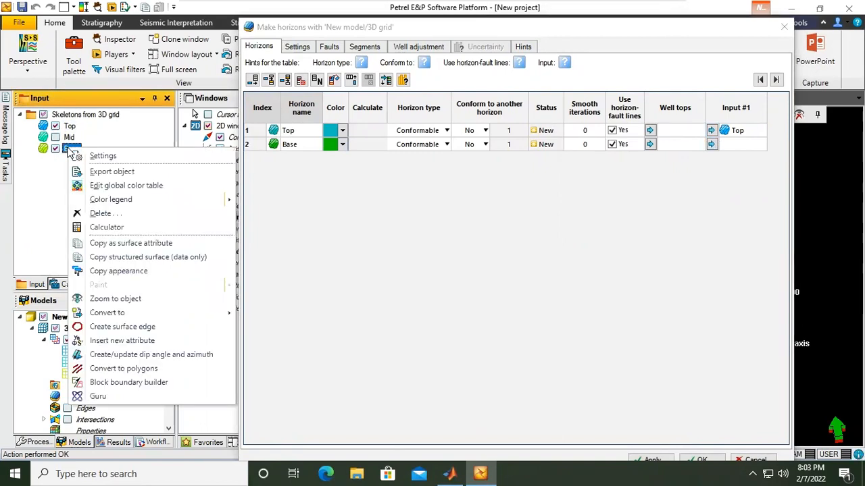
pyautogui.click(111, 141)
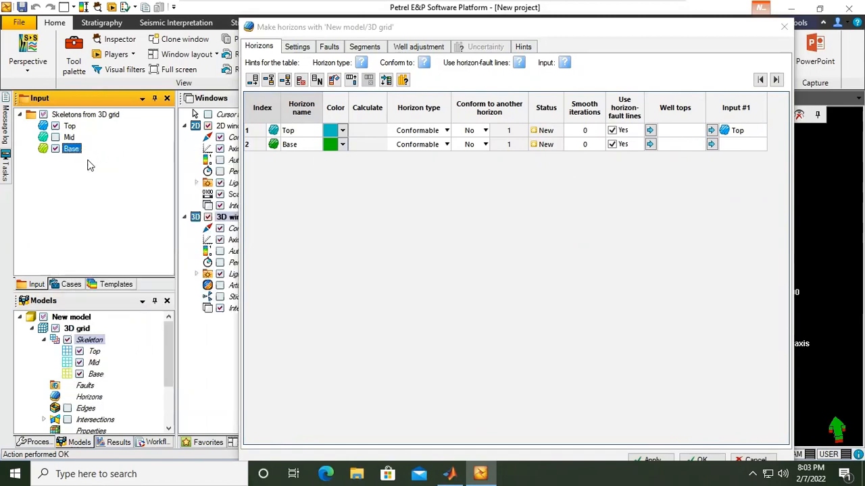
pyautogui.click(712, 144)
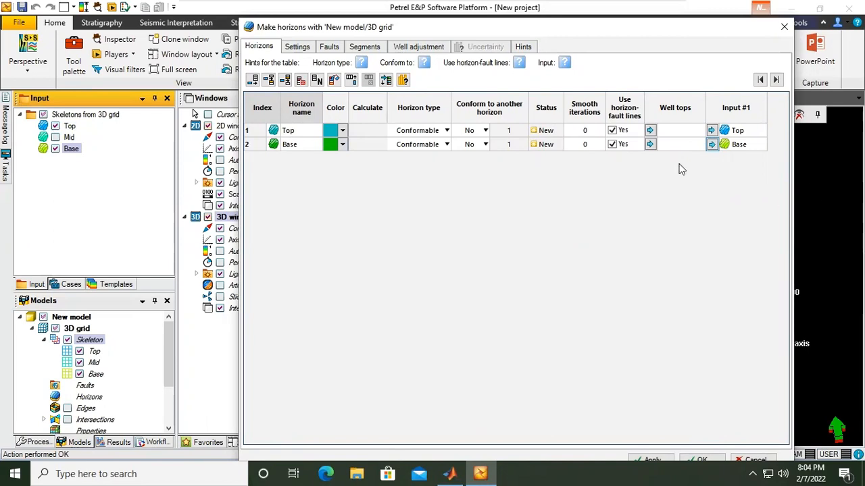
# Apply the Make horizons settings to generate the Top and Base horizons and close the dialog
pyautogui.moveTo(623, 35); pyautogui.dragTo(607, 25)
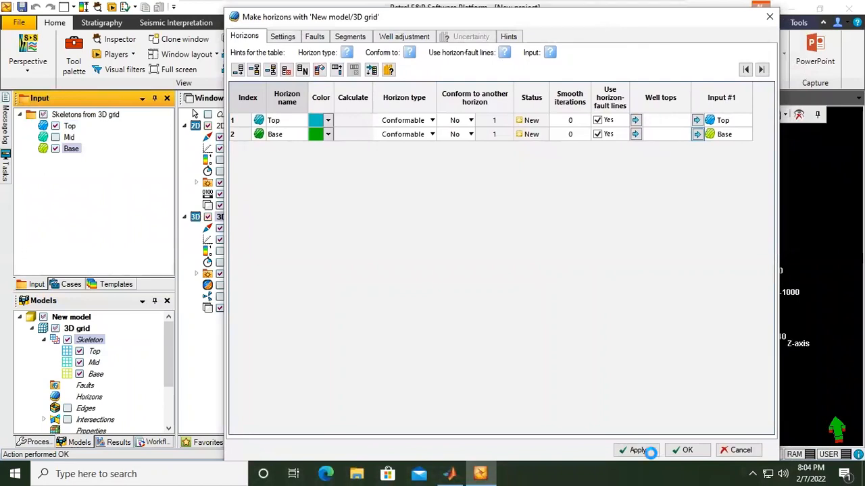
pyautogui.click(653, 450)
pyautogui.click(687, 450)
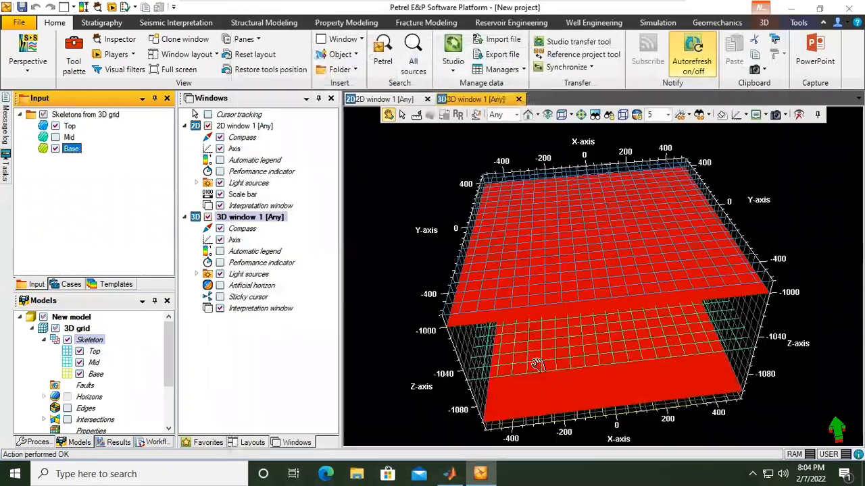